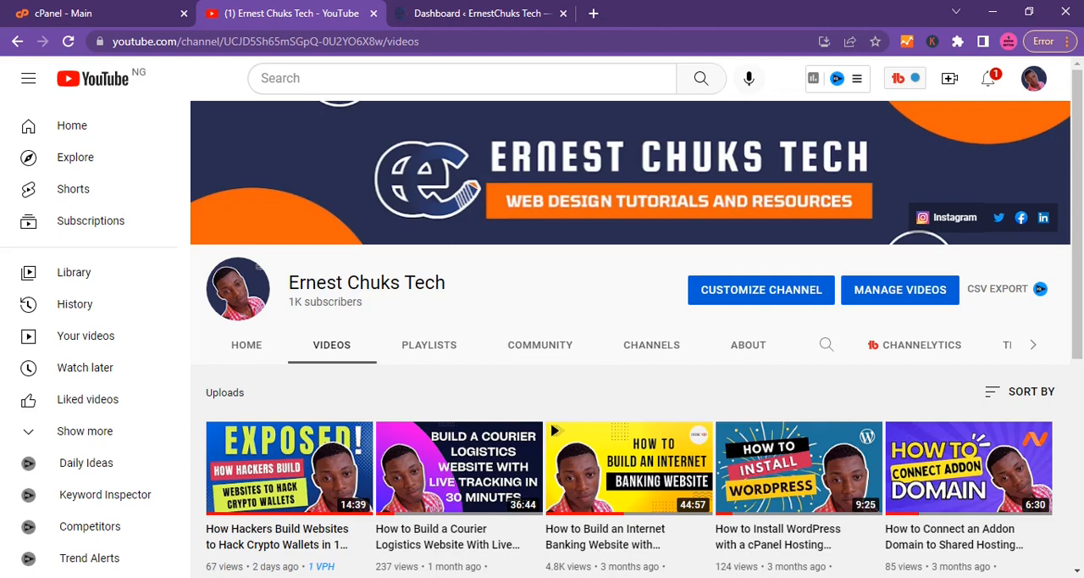
Look over the open cPanel home page, the WordPress dashboard and the YouTube channel's uploaded videos.
{"action": "left_click", "coordinate": [117, 21]}
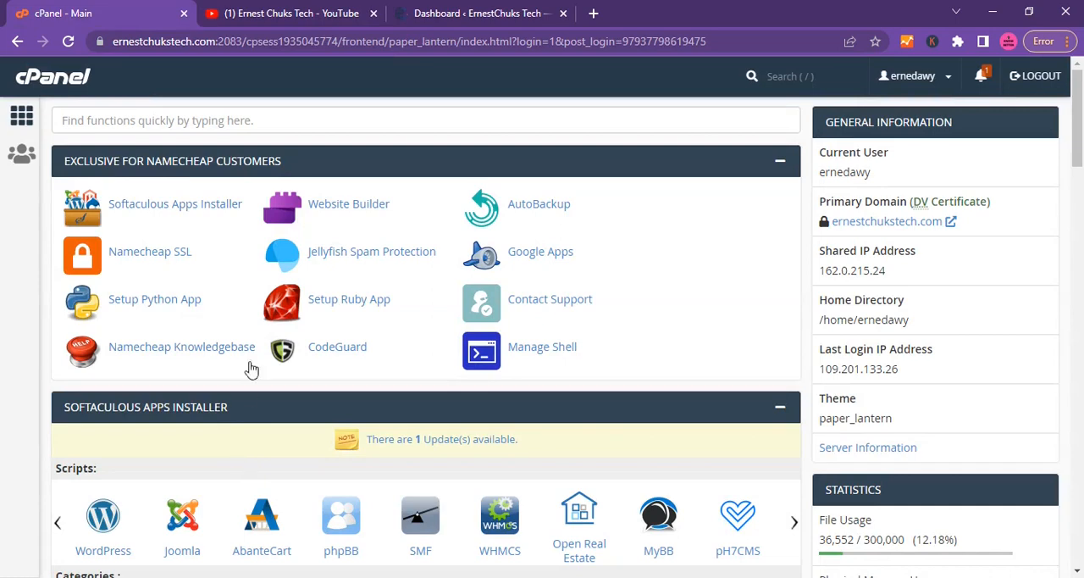
{"action": "left_click", "coordinate": [451, 11]}
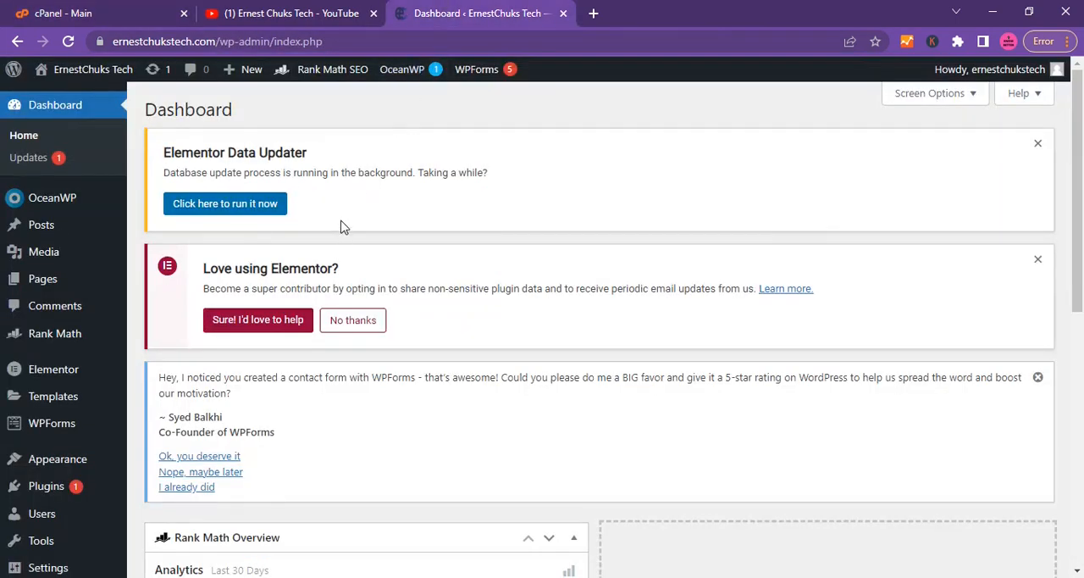
{"action": "left_click", "coordinate": [321, 14]}
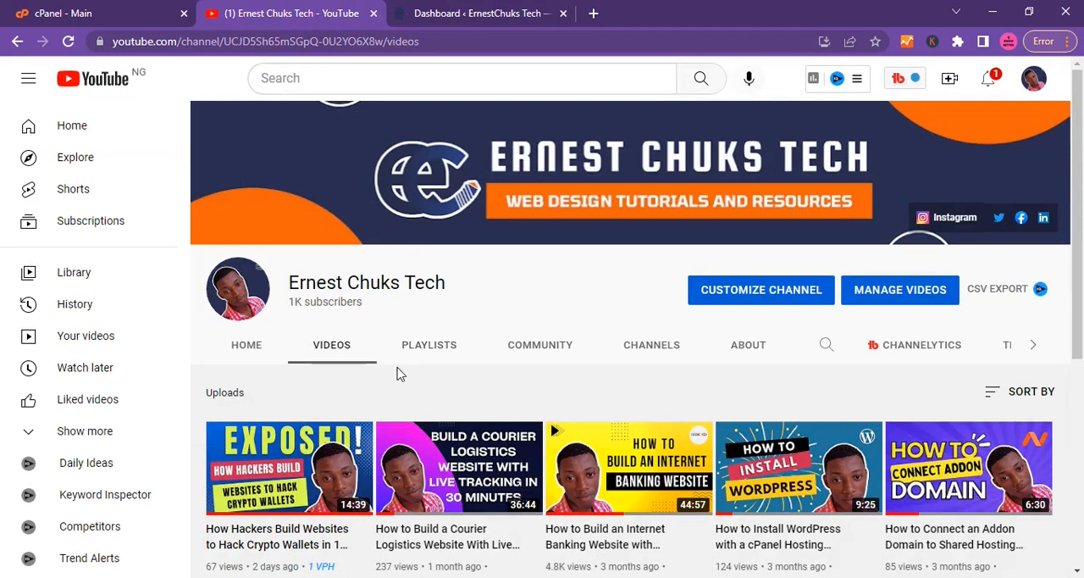
{"action": "scroll", "coordinate": [461, 449], "scroll_direction": "down", "scroll_amount": 3}
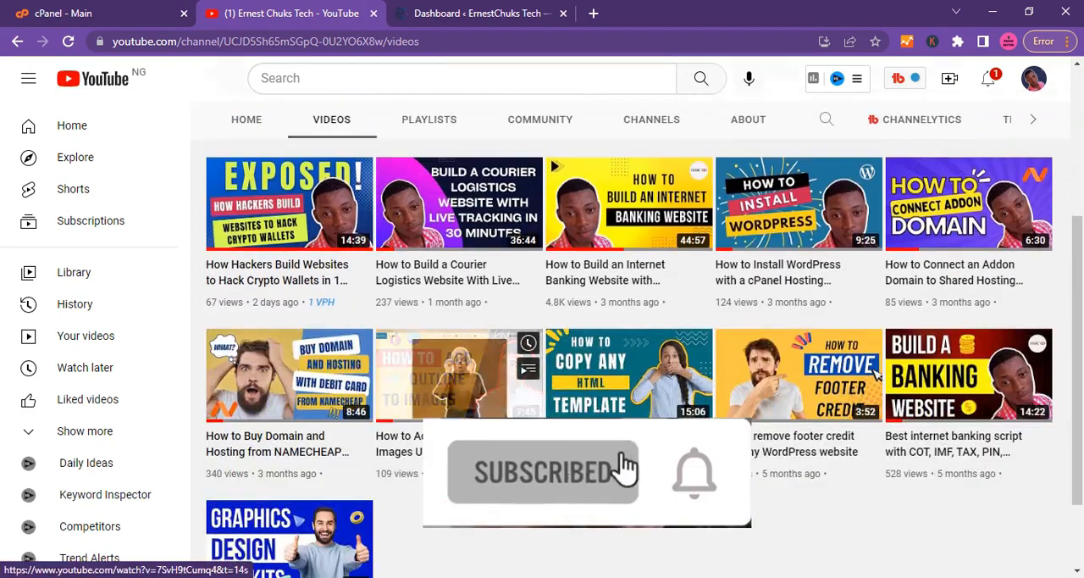
{"action": "scroll", "coordinate": [462, 449], "scroll_direction": "up", "scroll_amount": 3}
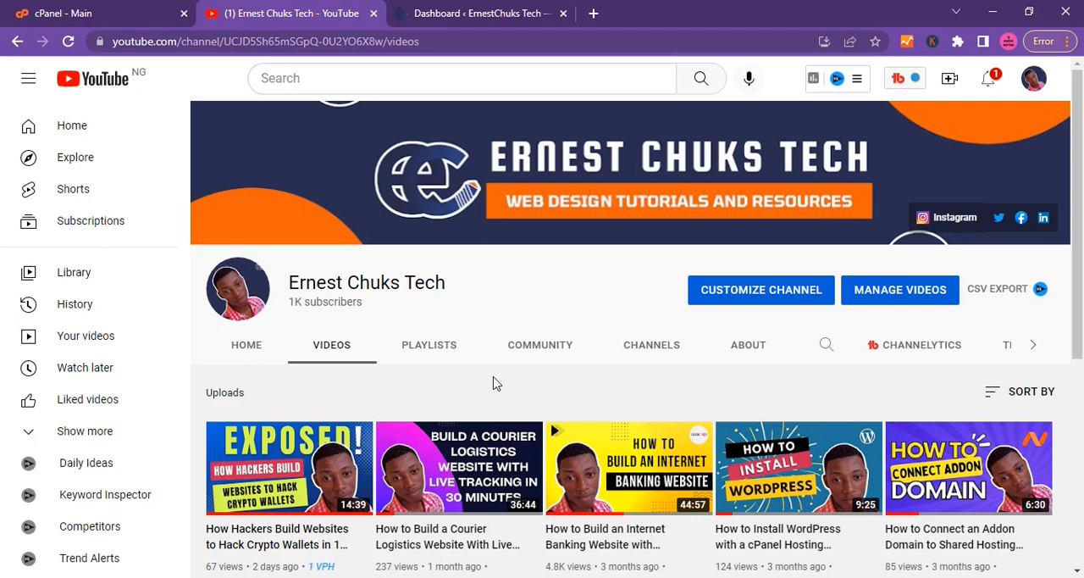
{"action": "scroll", "coordinate": [532, 379], "scroll_direction": "down", "scroll_amount": 2}
{"action": "scroll", "coordinate": [532, 379], "scroll_direction": "up", "scroll_amount": 2}
{"action": "left_click", "coordinate": [131, 13]}
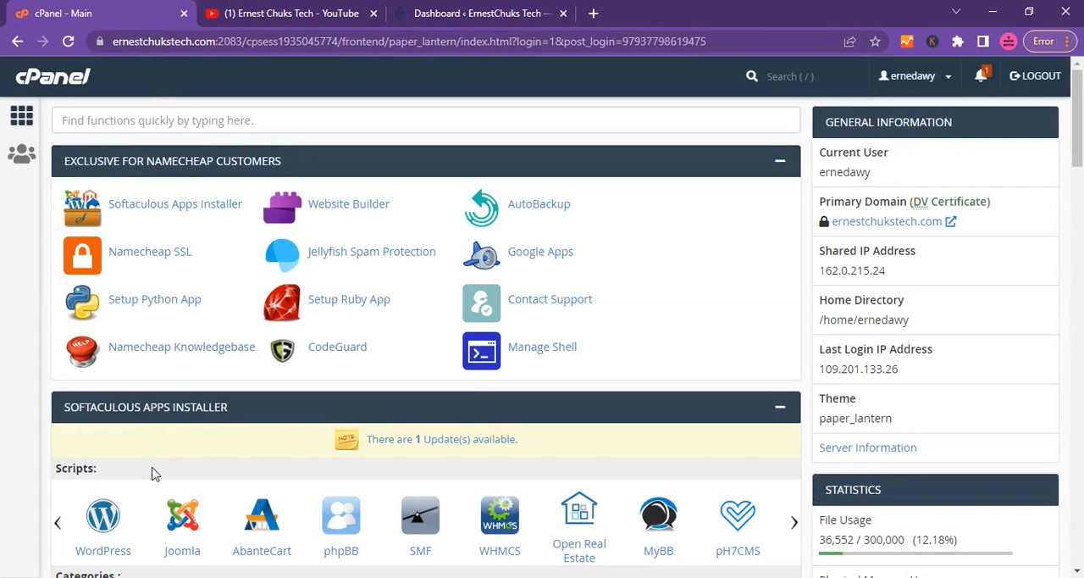
Search the web for "search console" in a new browser tab and start Google Search Console.
{"action": "left_click", "coordinate": [595, 13]}
{"action": "type", "text": "s"}
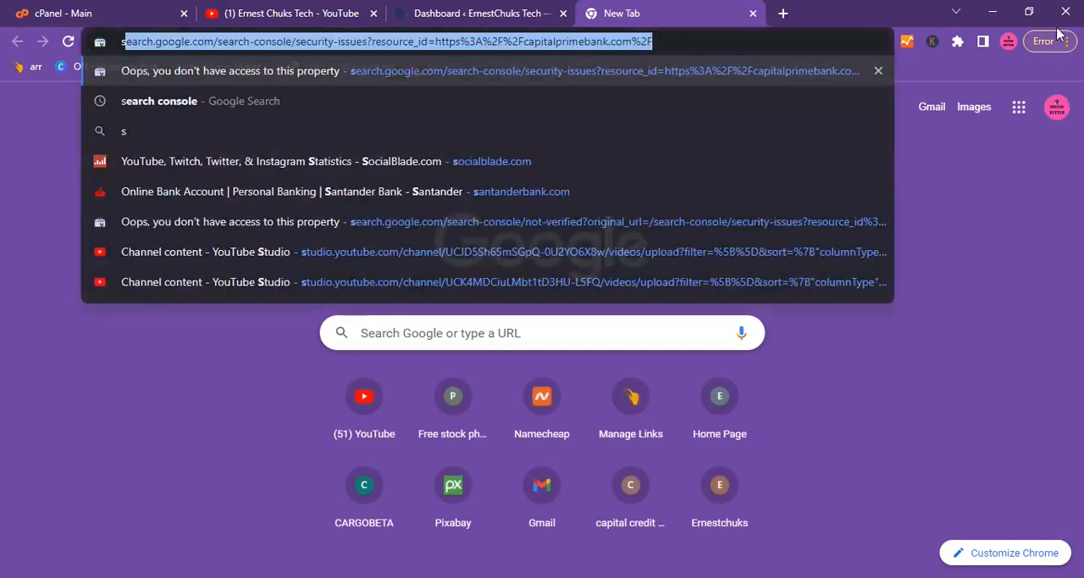
{"action": "type", "text": "earch co"}
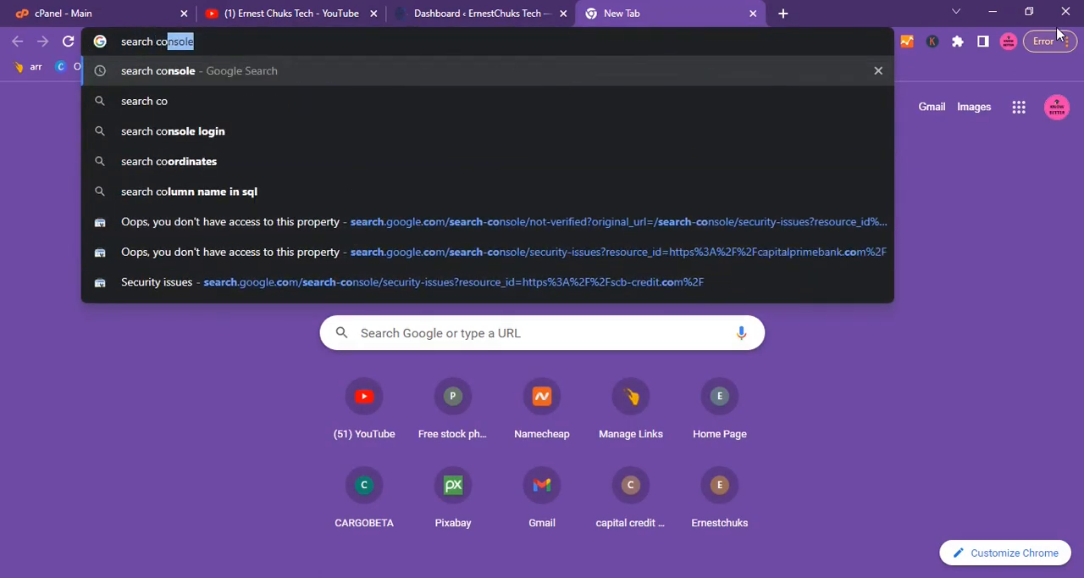
{"action": "type", "text": "nsole"}
{"action": "key", "text": "Return"}
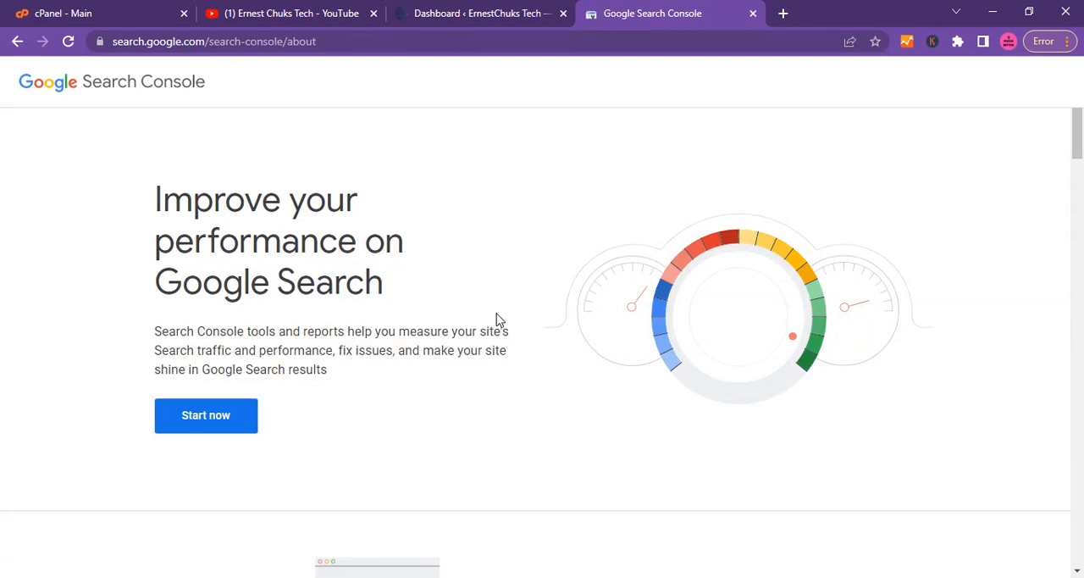
{"action": "left_click", "coordinate": [193, 428]}
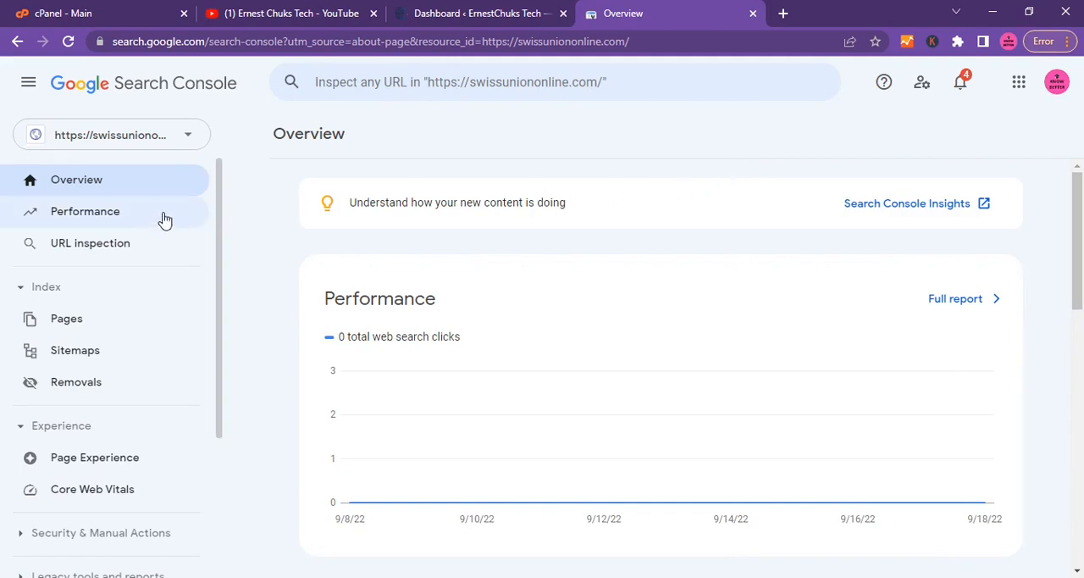
{"action": "left_click", "coordinate": [187, 138]}
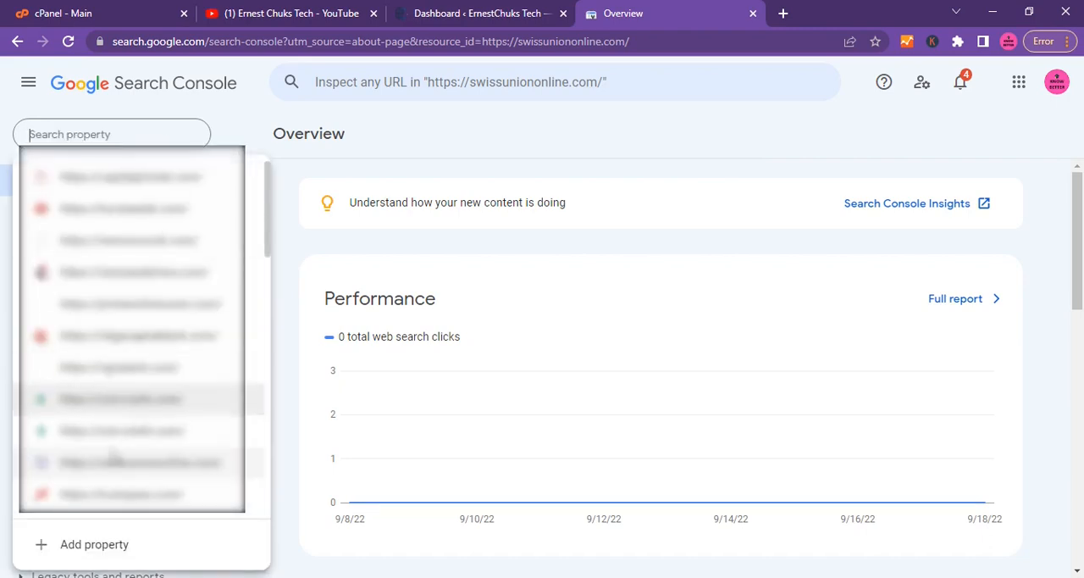
{"action": "left_click", "coordinate": [74, 549]}
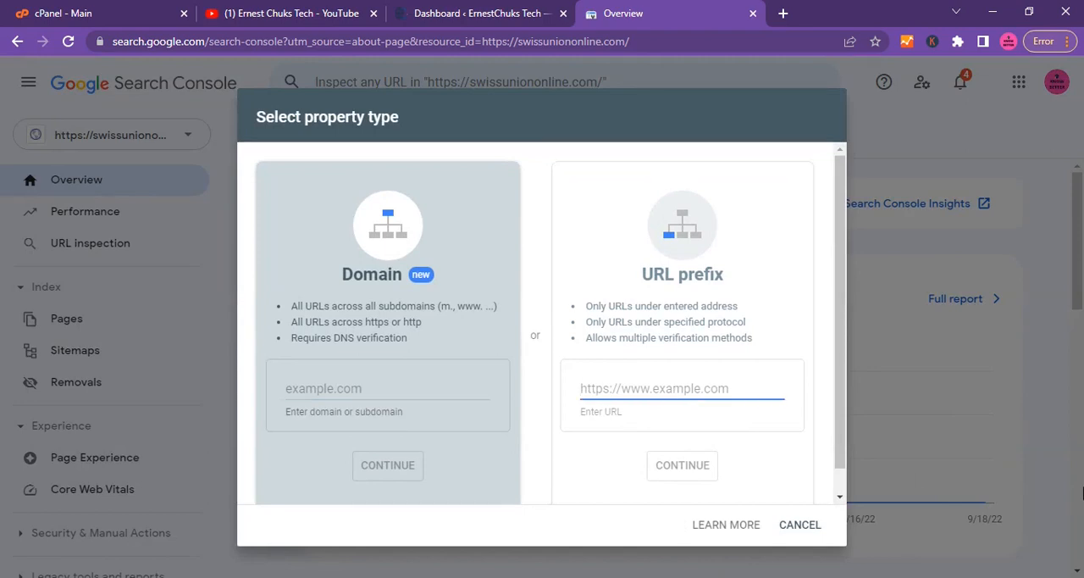
{"action": "type", "text": "htt"}
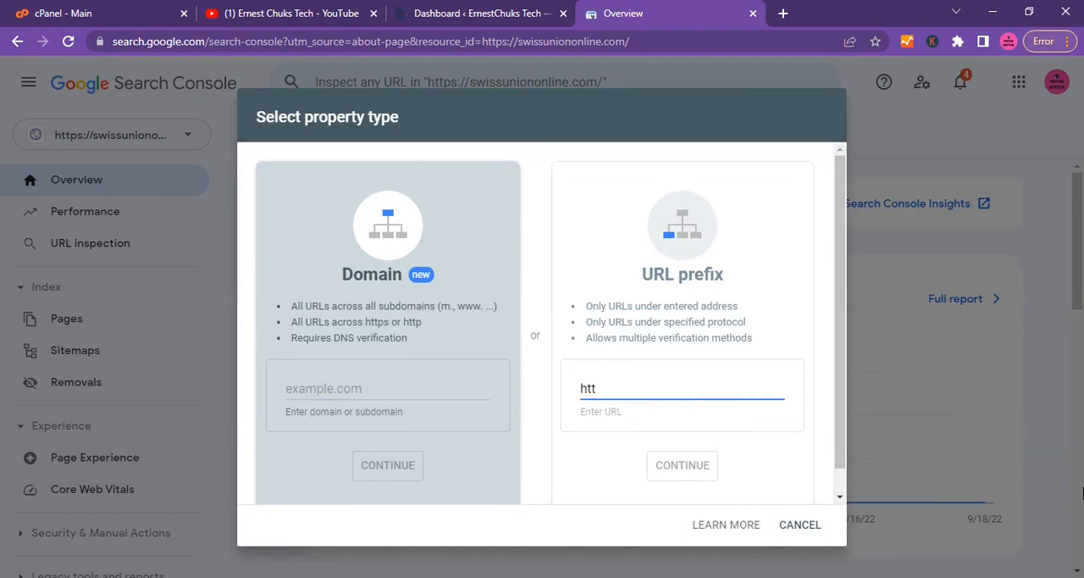
{"action": "type", "text": "ps://ern"}
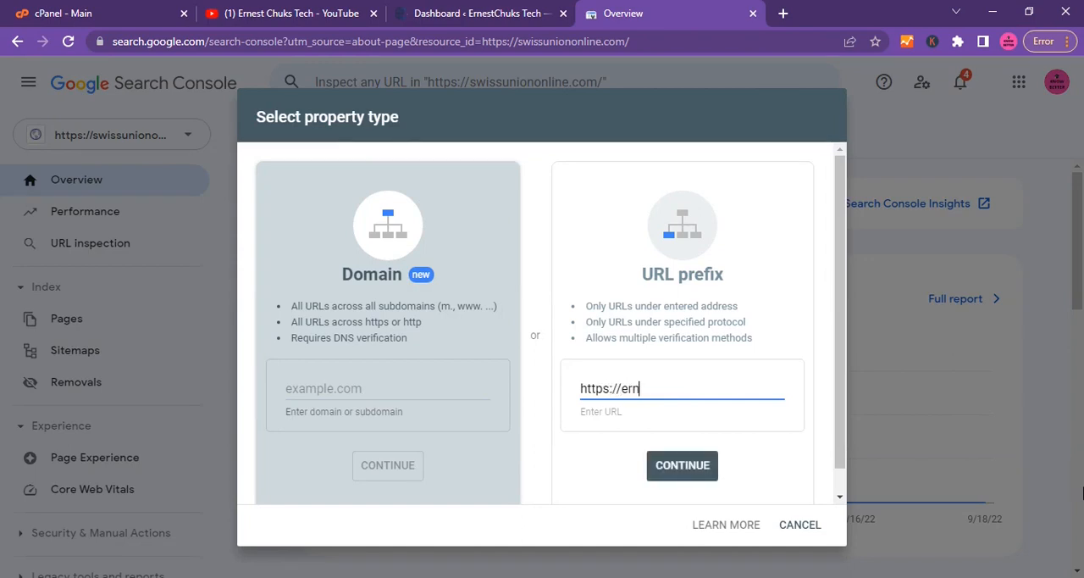
{"action": "type", "text": "estchukstech.com"}
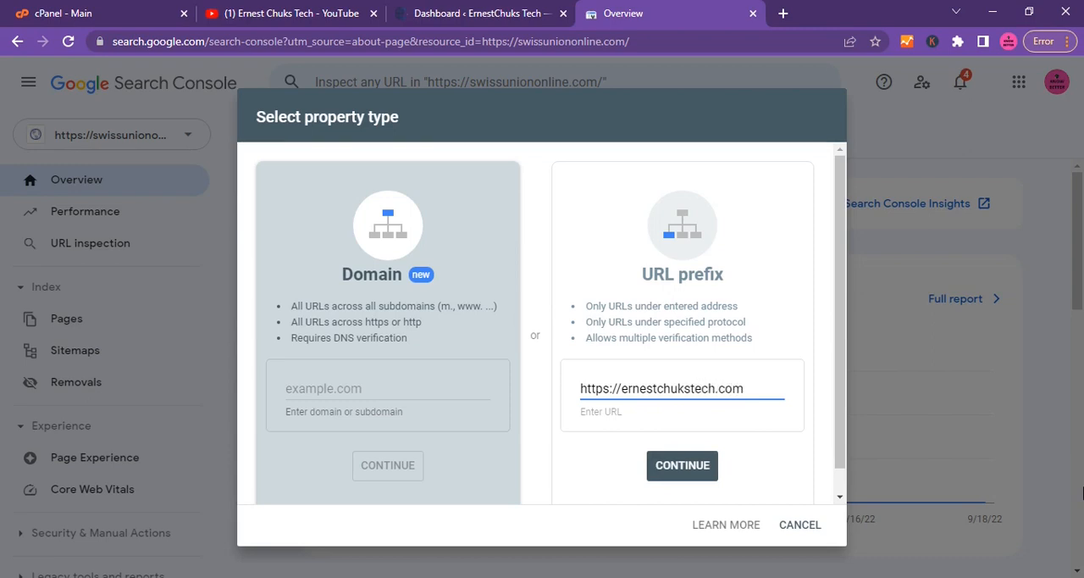
{"action": "left_click", "coordinate": [669, 474]}
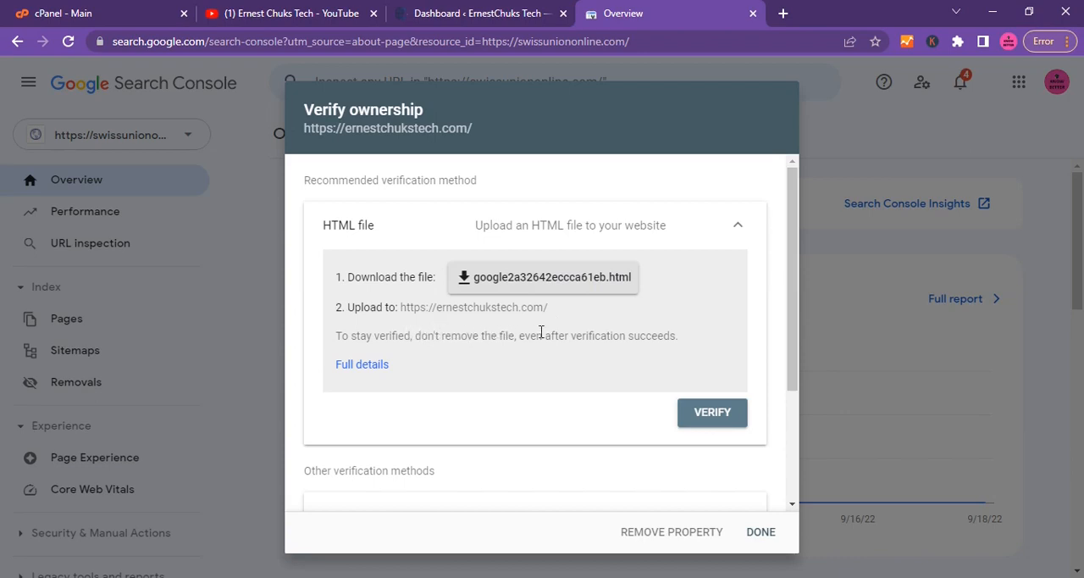
Download the HTML verification file and open the public_html folder in cPanel's File Manager.
{"action": "left_click", "coordinate": [541, 286]}
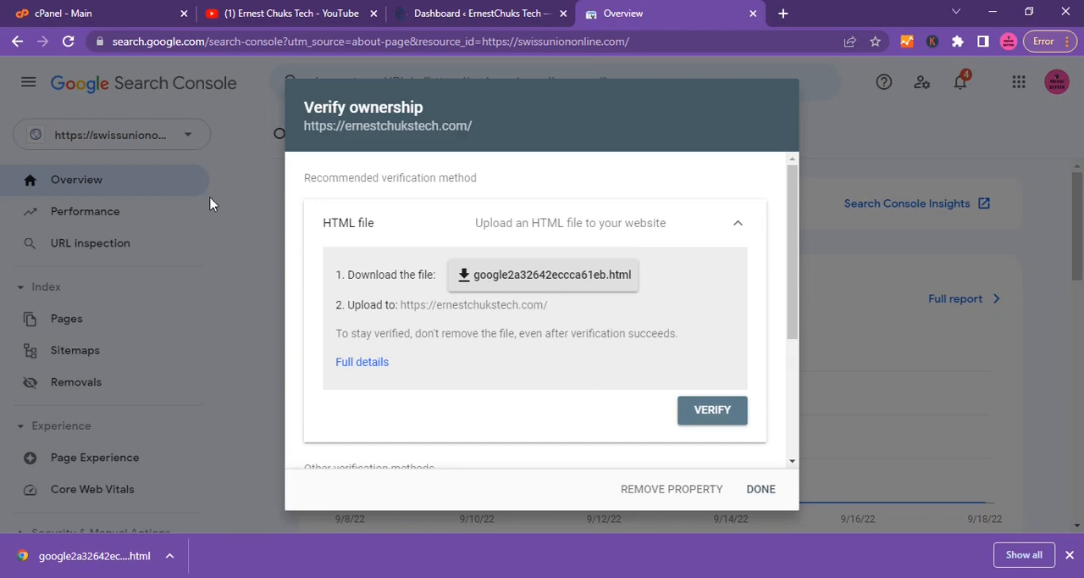
{"action": "left_click", "coordinate": [93, 17]}
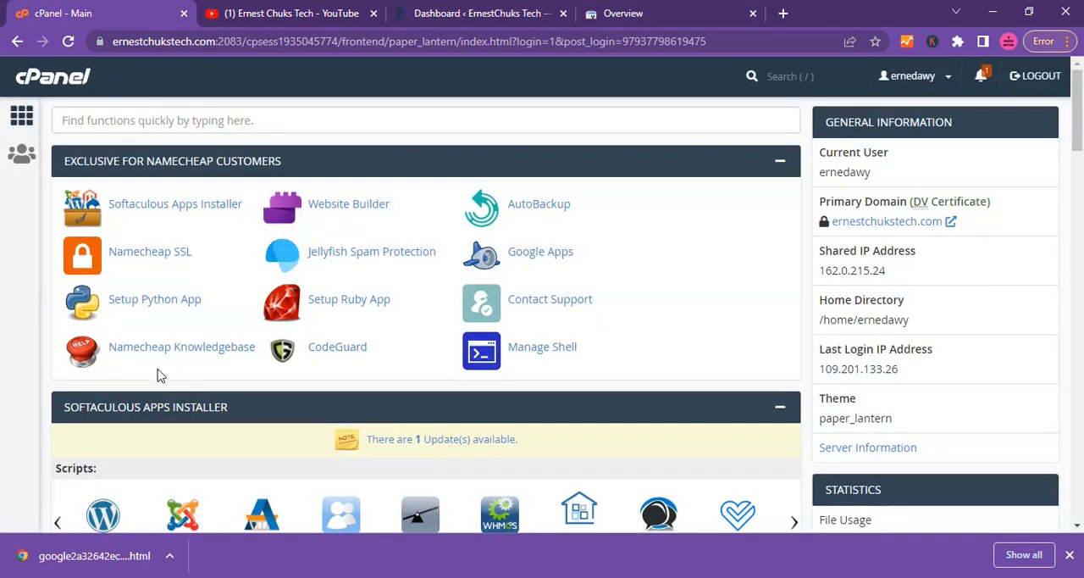
{"action": "scroll", "coordinate": [165, 398], "scroll_direction": "down", "scroll_amount": 3}
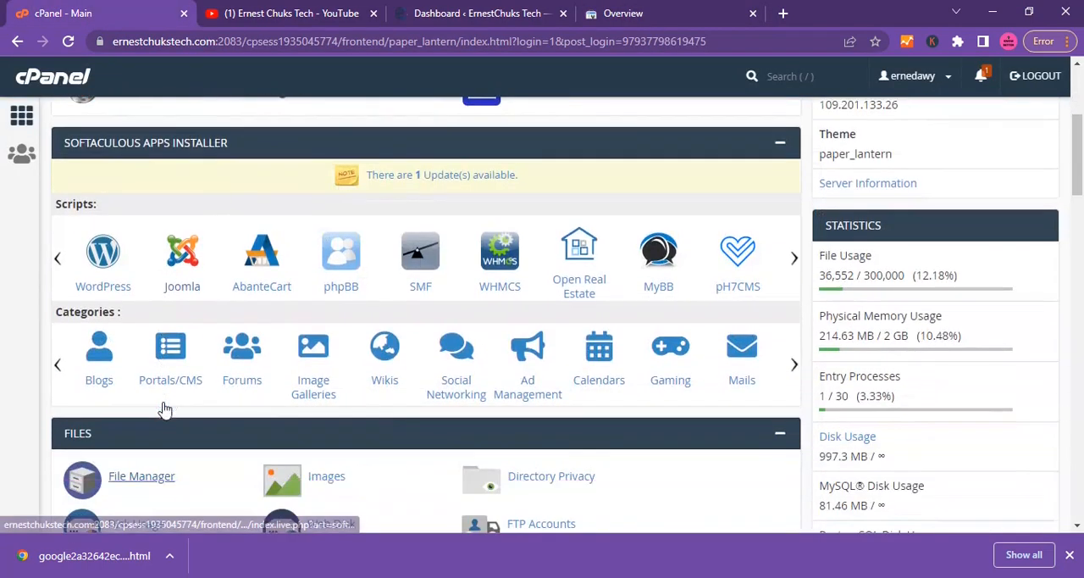
{"action": "left_click", "coordinate": [140, 484]}
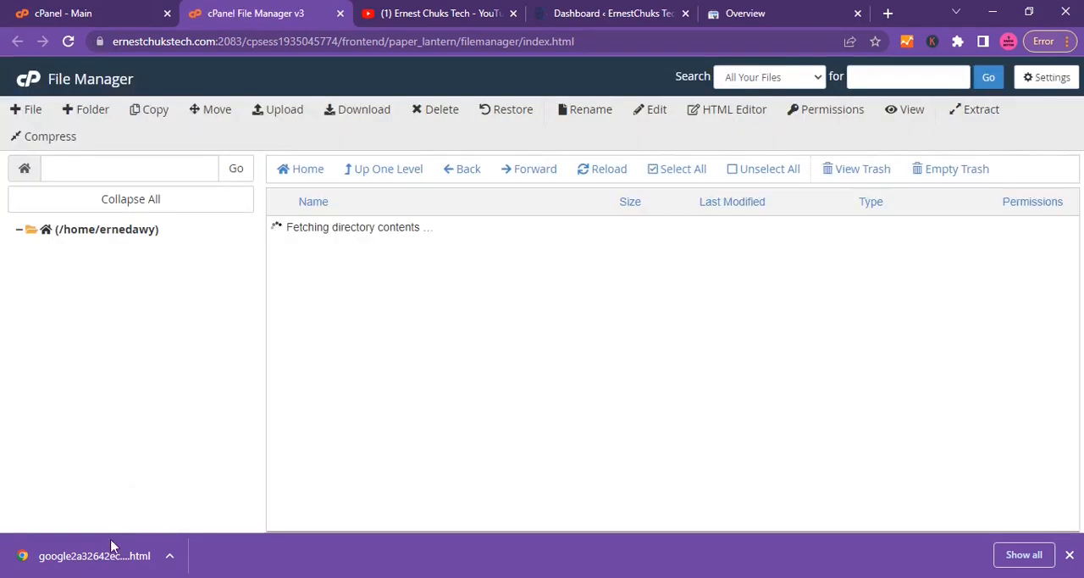
{"action": "scroll", "coordinate": [366, 421], "scroll_direction": "down", "scroll_amount": 3}
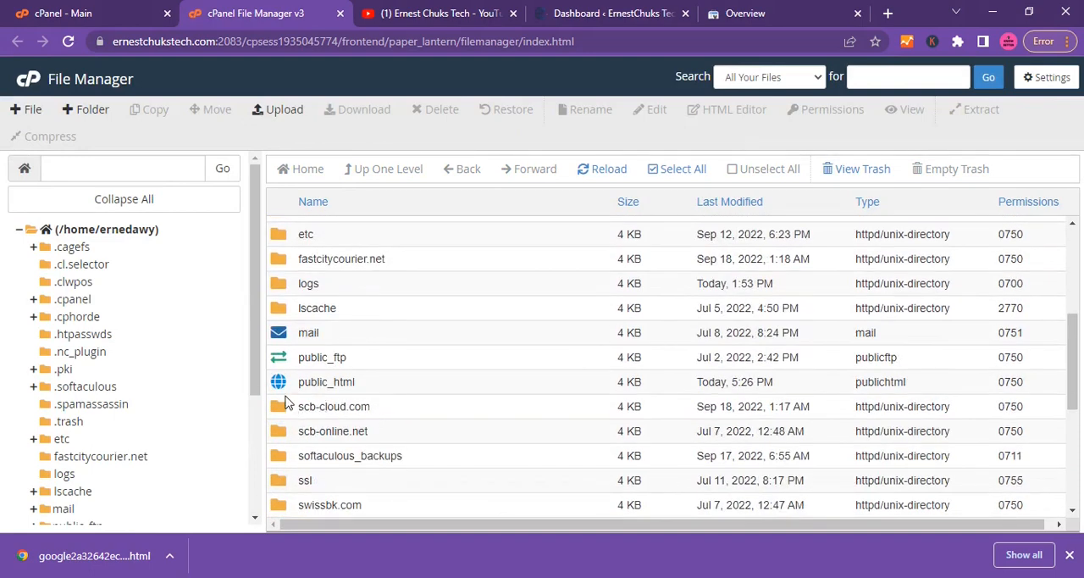
{"action": "double_click", "coordinate": [280, 383]}
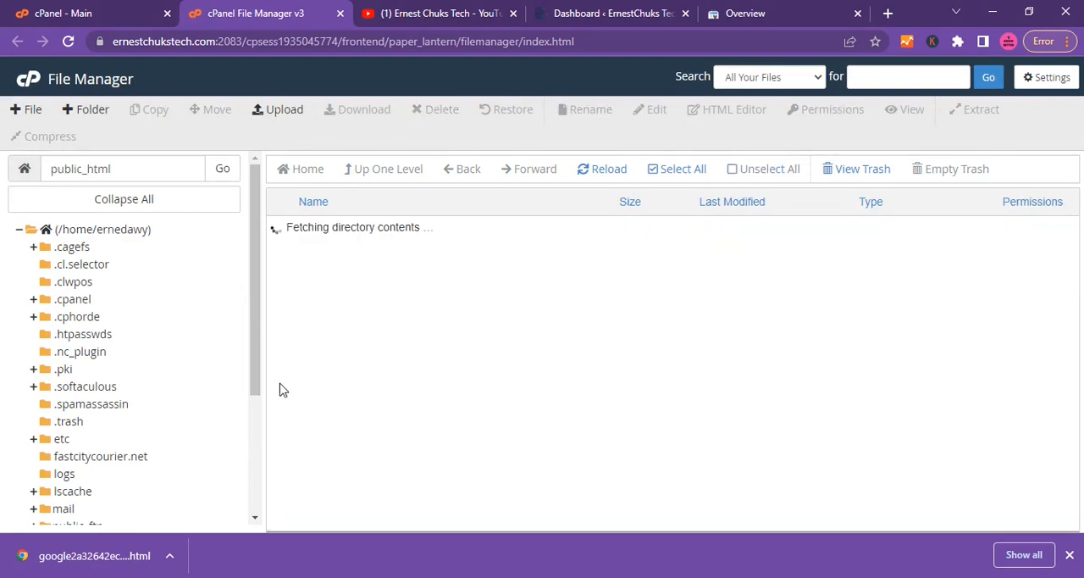
Upload the downloaded HTML verification file to public_html, return to the folder and look for the file in its listing.
{"action": "left_click", "coordinate": [284, 112]}
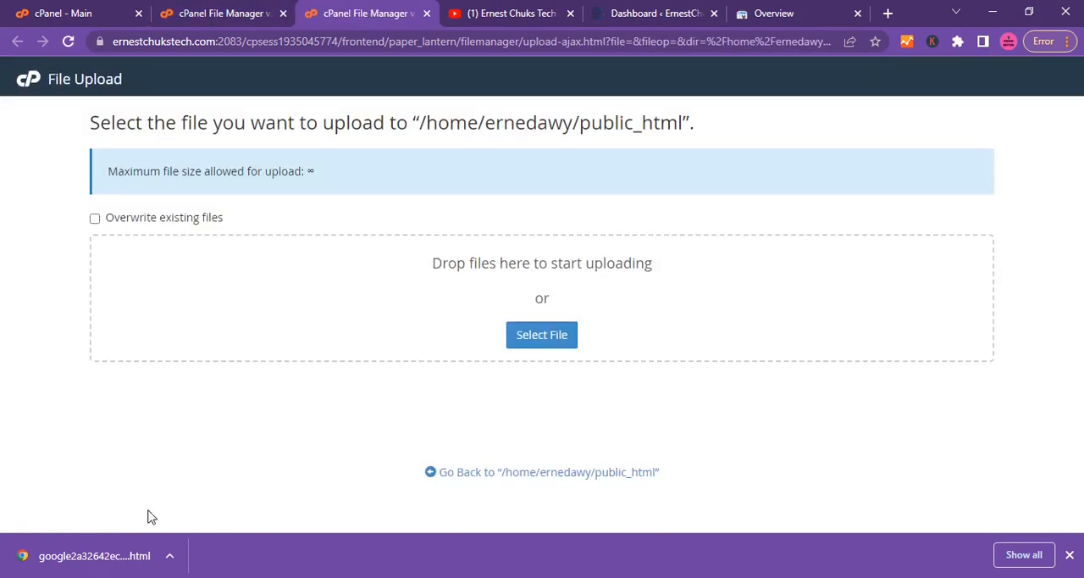
{"action": "left_click_drag", "start_coordinate": [80, 565], "coordinate": [373, 304]}
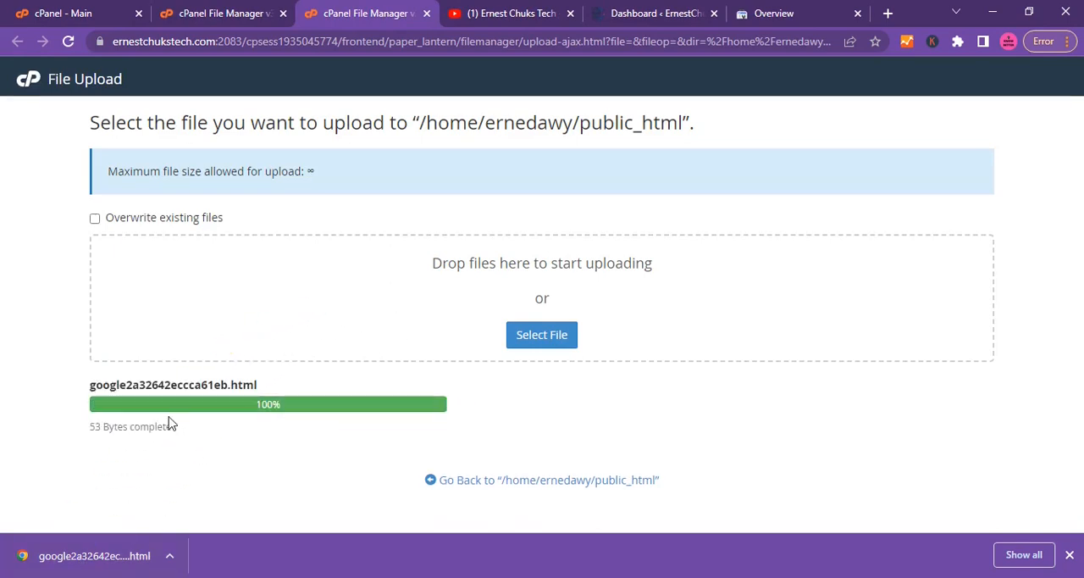
{"action": "left_click", "coordinate": [493, 485]}
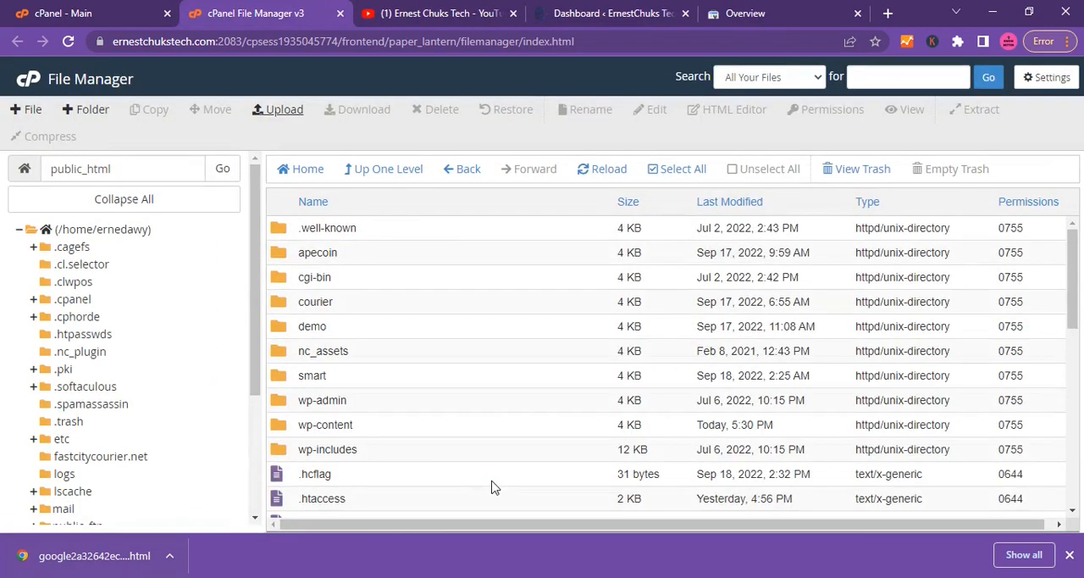
{"action": "scroll", "coordinate": [494, 475], "scroll_direction": "down", "scroll_amount": 5}
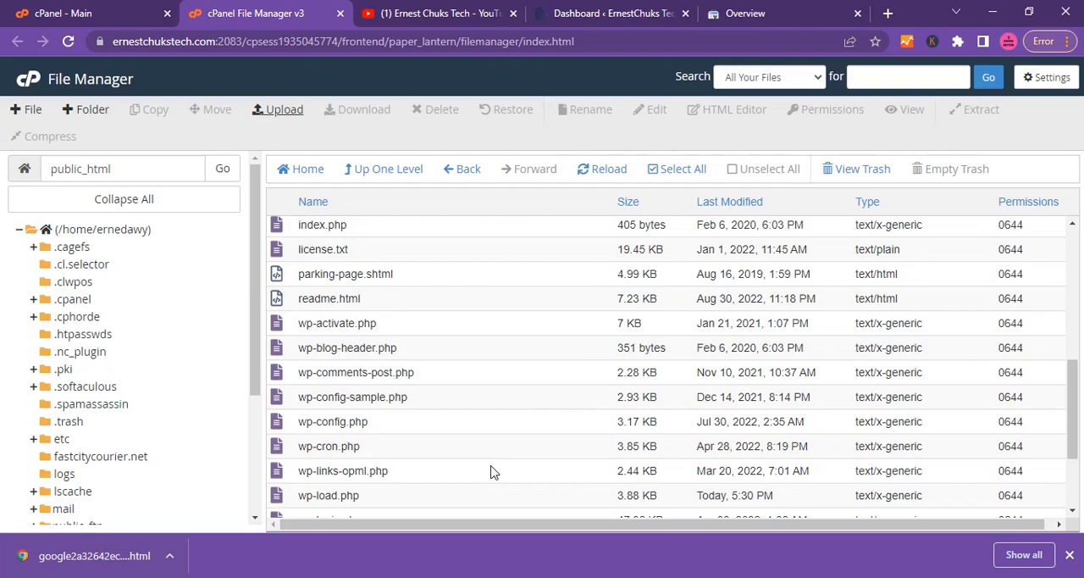
{"action": "scroll", "coordinate": [492, 473], "scroll_direction": "up", "scroll_amount": 4}
{"action": "scroll", "coordinate": [398, 444], "scroll_direction": "down", "scroll_amount": 2}
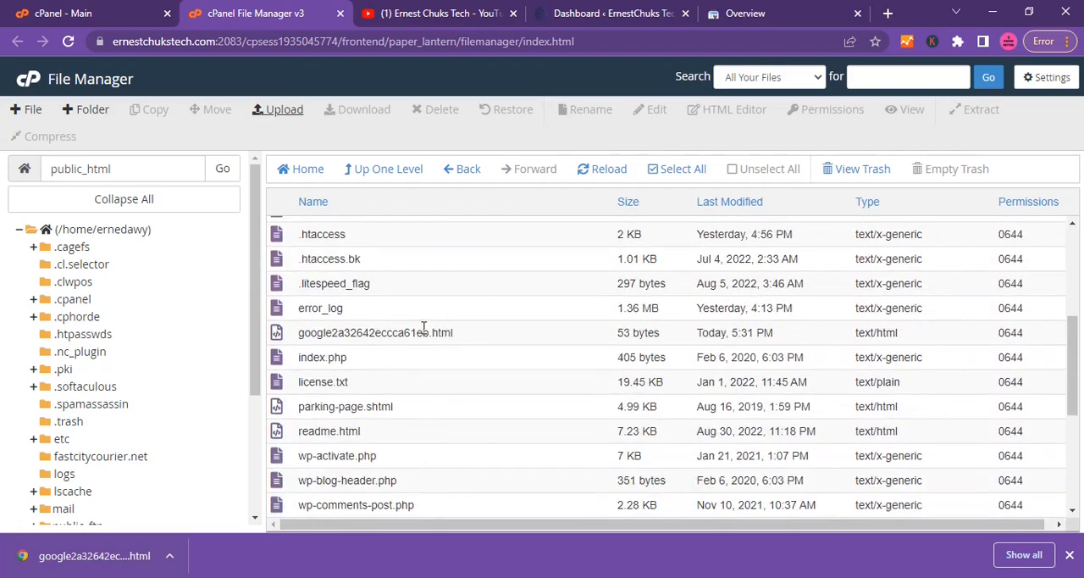
Switch back to Search Console, verify ownership with the HTML file method and review the property's overview.
{"action": "left_click", "coordinate": [758, 16]}
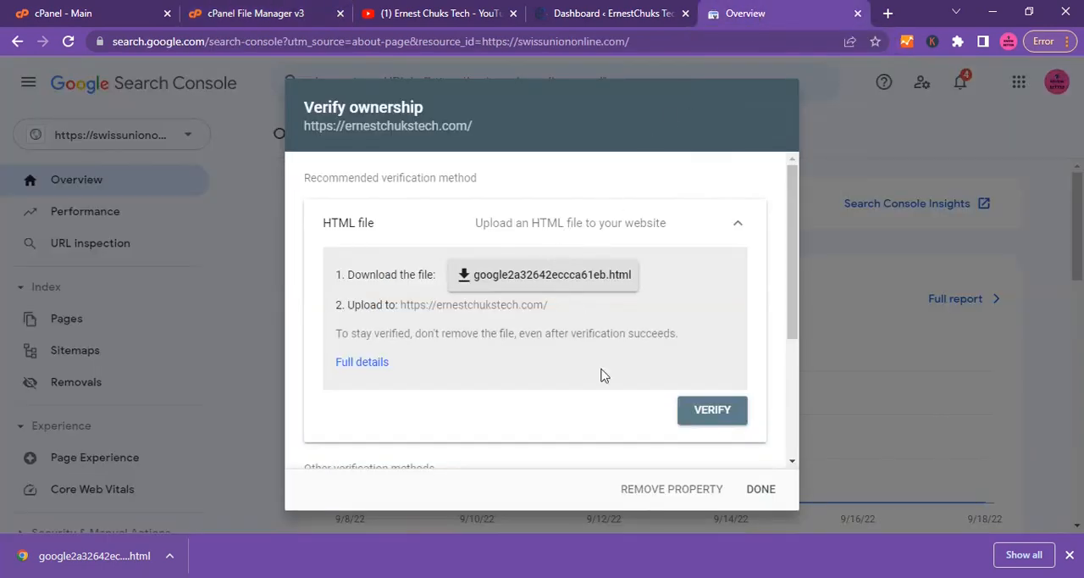
{"action": "left_click", "coordinate": [708, 412]}
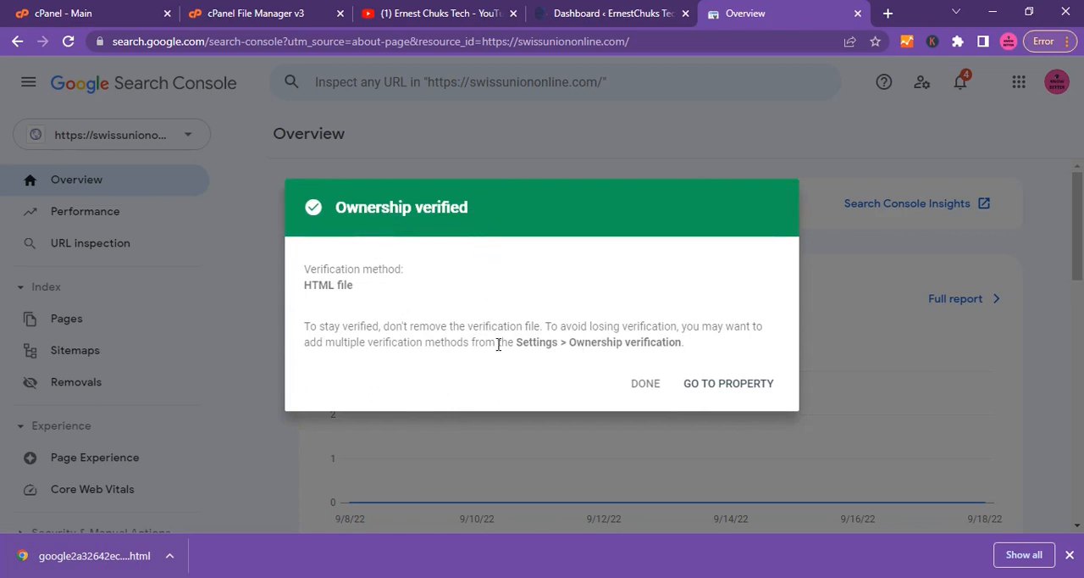
{"action": "left_click", "coordinate": [722, 385]}
{"action": "scroll", "coordinate": [607, 256], "scroll_direction": "down", "scroll_amount": 5}
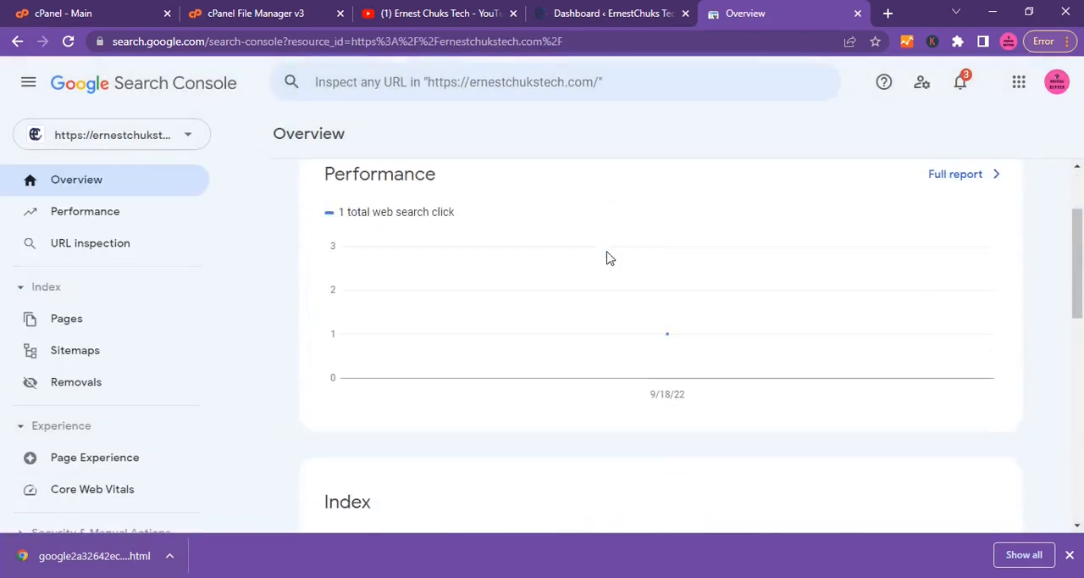
{"action": "scroll", "coordinate": [608, 257], "scroll_direction": "down", "scroll_amount": 6}
{"action": "scroll", "coordinate": [607, 257], "scroll_direction": "up", "scroll_amount": 10}
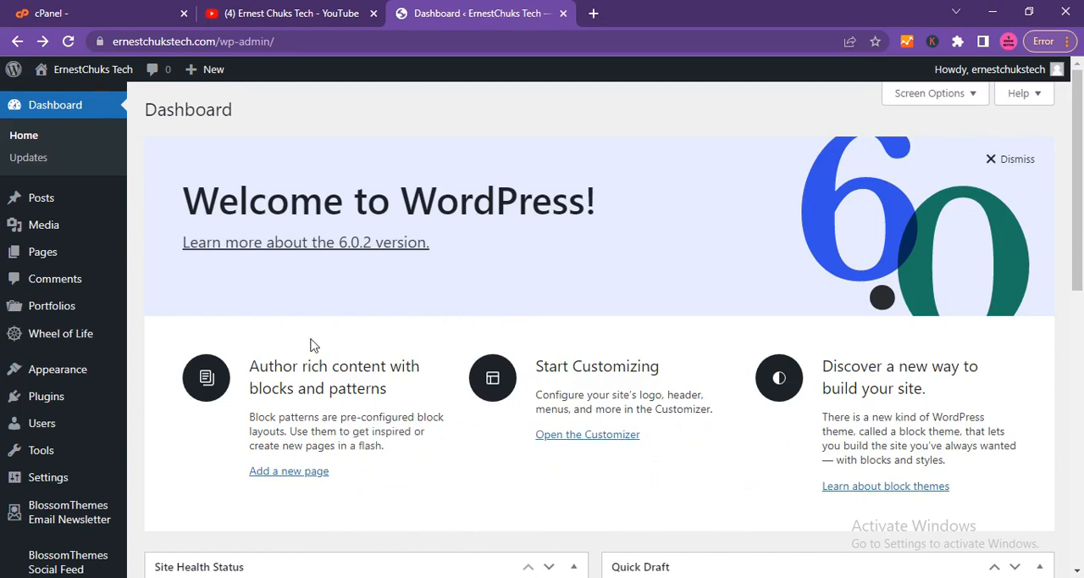
Open the page for adding new WordPress plugins and search the plugin directory for "site kit".
{"action": "mouse_move", "coordinate": [47, 397]}
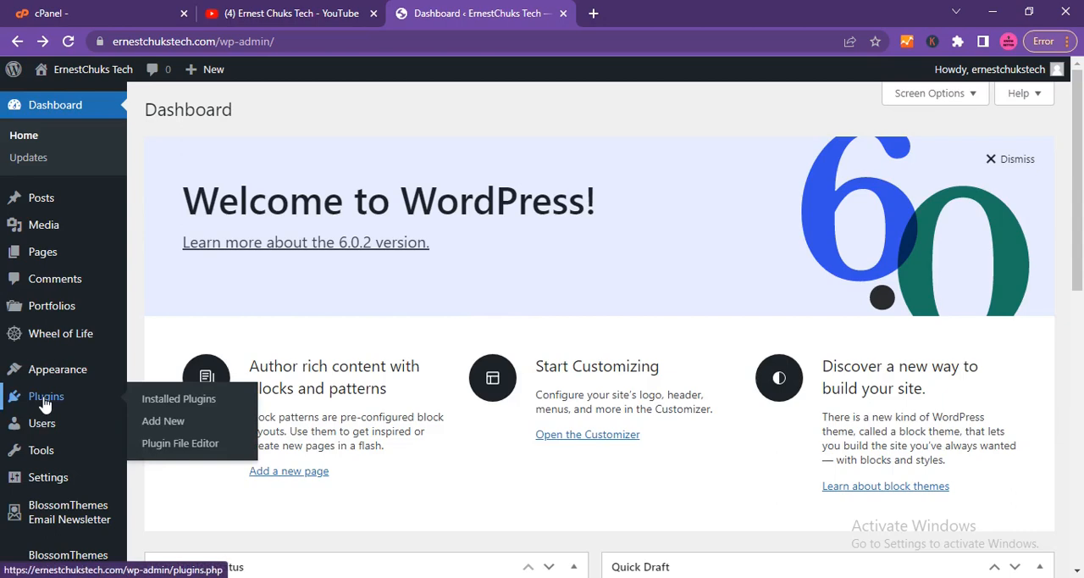
{"action": "left_click", "coordinate": [155, 424]}
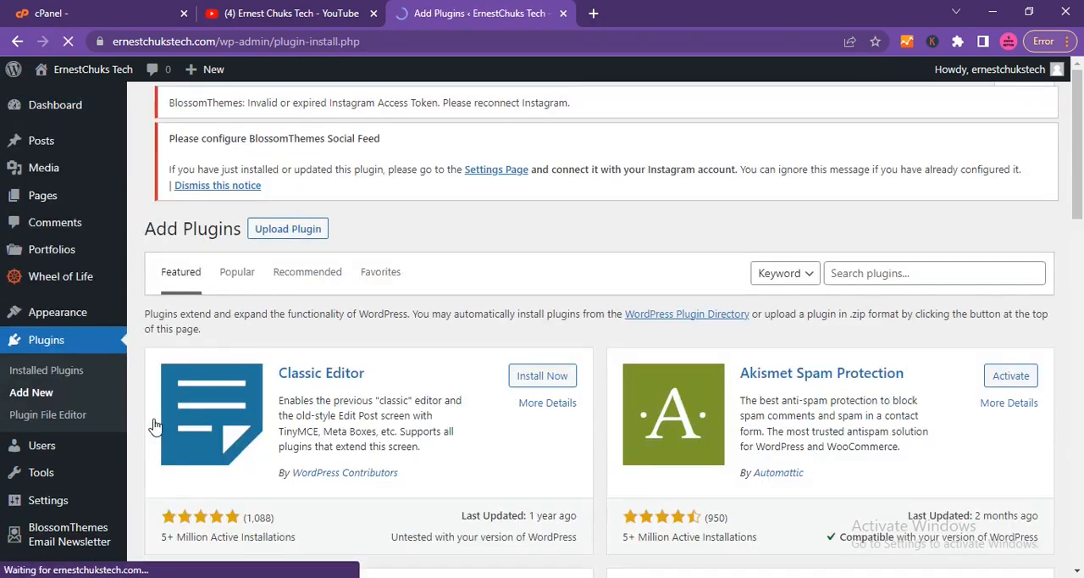
{"action": "scroll", "coordinate": [990, 186], "scroll_direction": "down", "scroll_amount": 5}
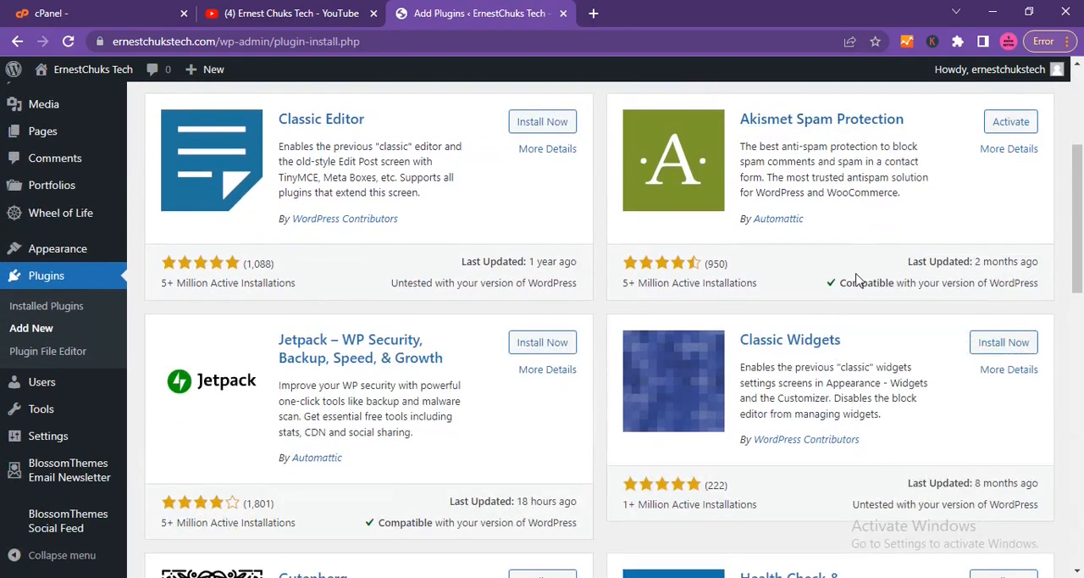
{"action": "scroll", "coordinate": [858, 280], "scroll_direction": "up", "scroll_amount": 2}
{"action": "left_click", "coordinate": [915, 150]}
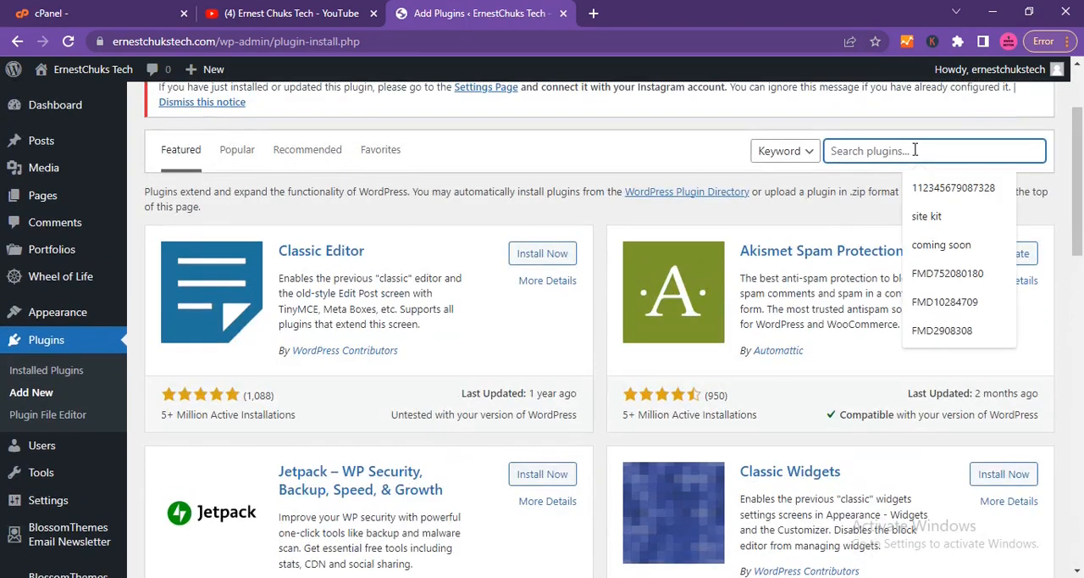
{"action": "type", "text": "site k"}
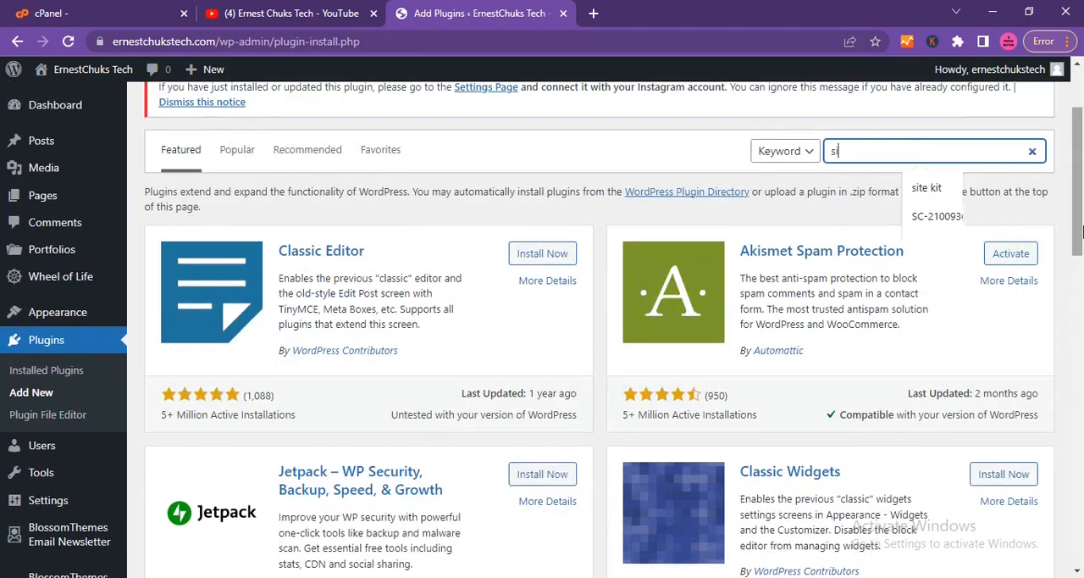
{"action": "type", "text": "it"}
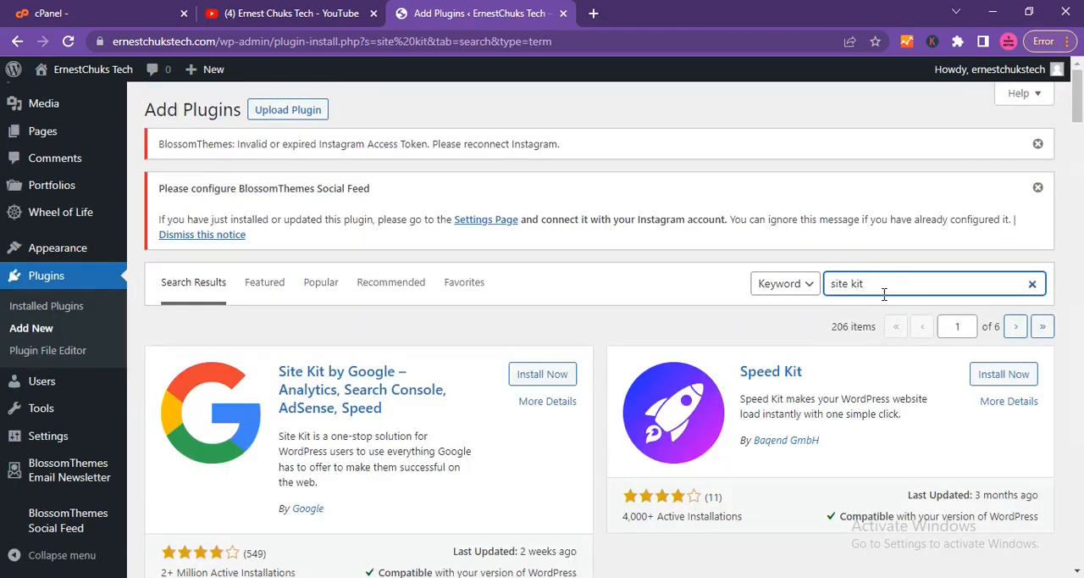
Install and activate the Site Kit by Google plugin.
{"action": "scroll", "coordinate": [554, 424], "scroll_direction": "down", "scroll_amount": 2}
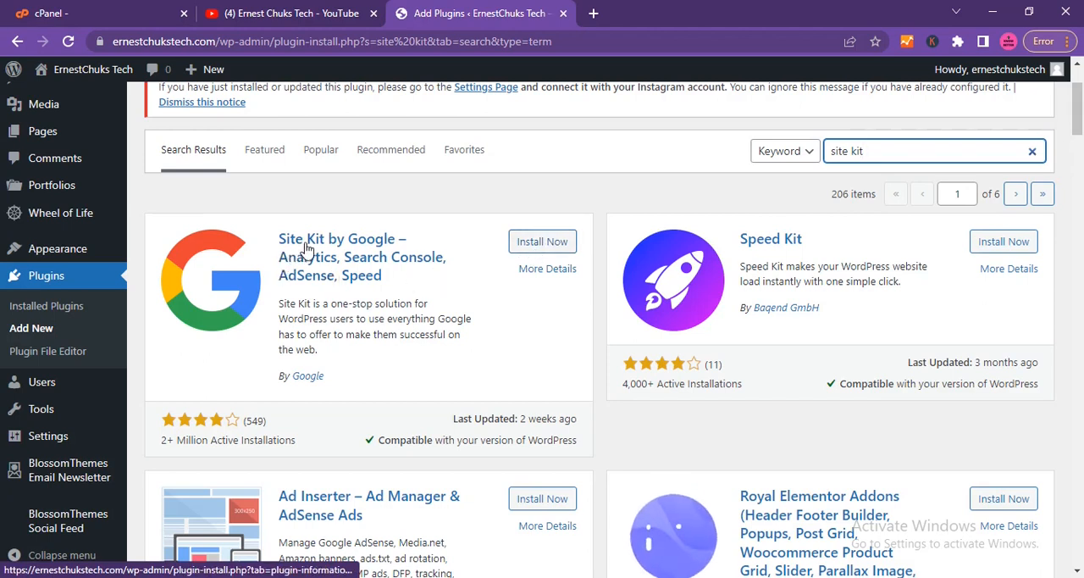
{"action": "left_click", "coordinate": [543, 250]}
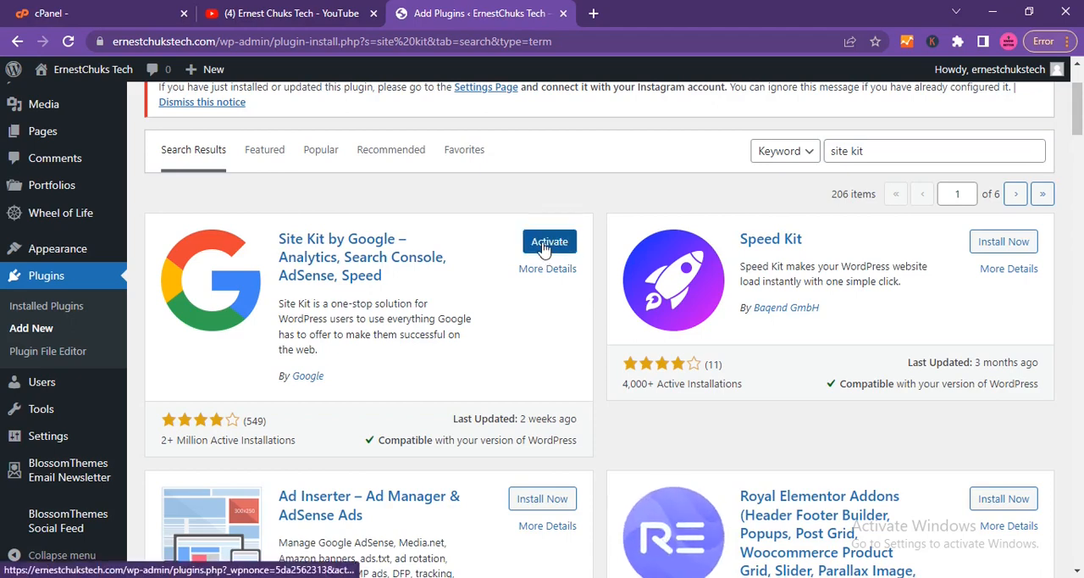
{"action": "left_click", "coordinate": [545, 245]}
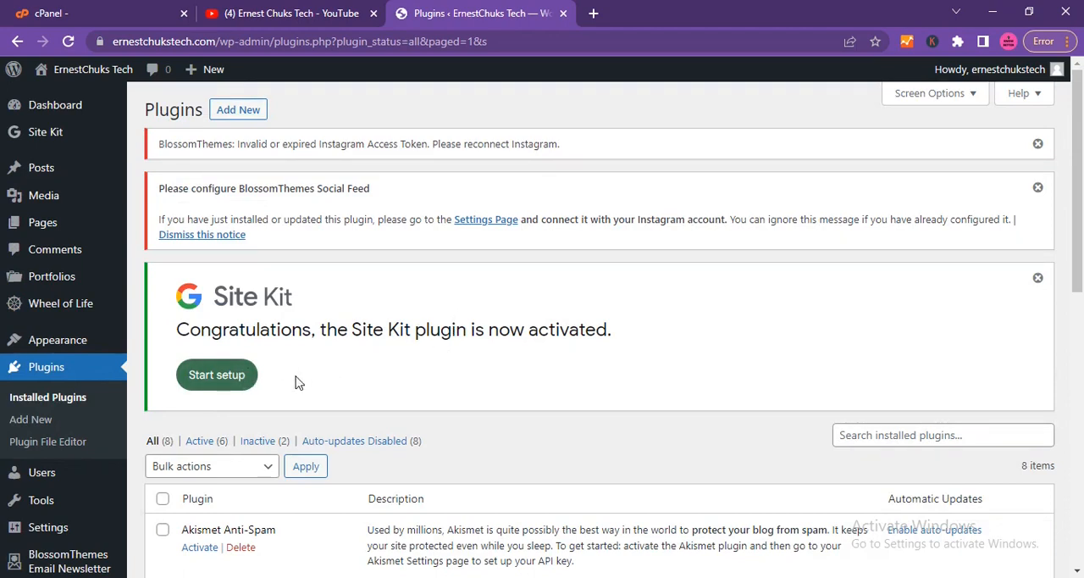
Start the Site Kit setup, sign in with the site owner's Google account and grant Site Kit the requested access.
{"action": "left_click", "coordinate": [241, 383]}
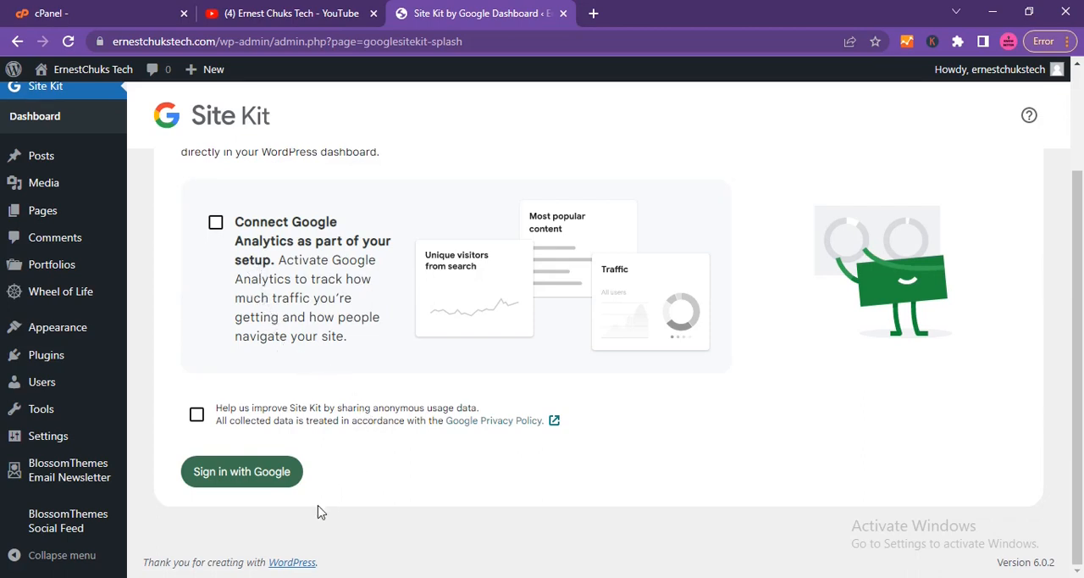
{"action": "left_click", "coordinate": [239, 477]}
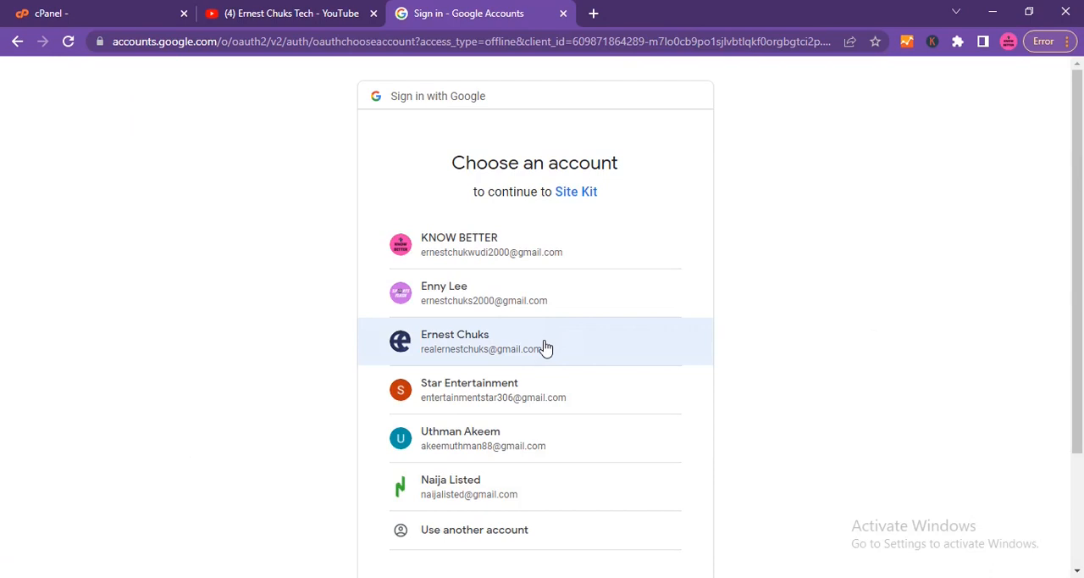
{"action": "left_click", "coordinate": [546, 348]}
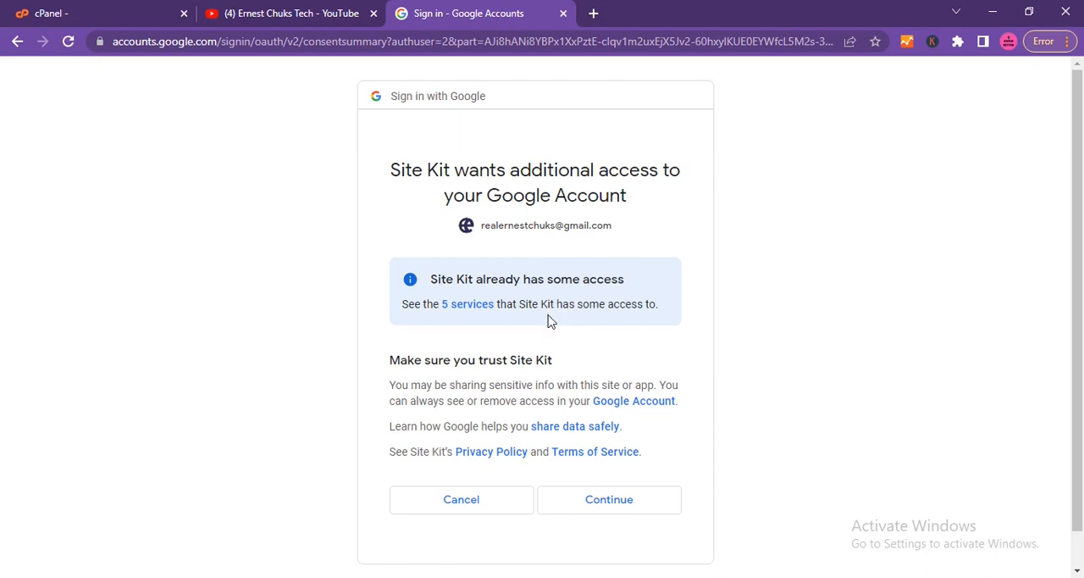
{"action": "left_click", "coordinate": [598, 507]}
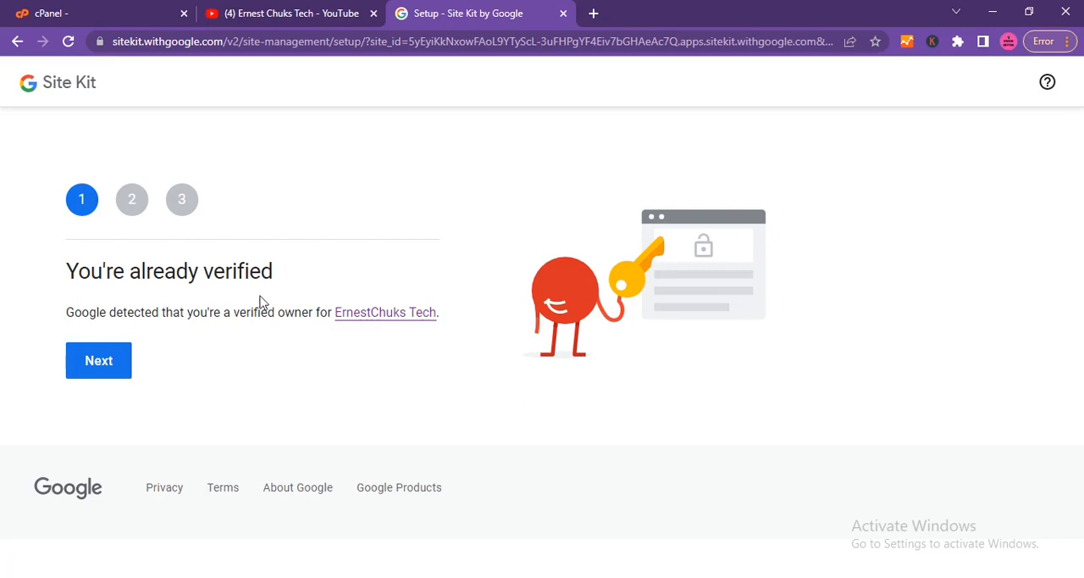
Complete the remaining Site Kit setup stages, allowing dashboard metrics access and accepting the Search Console connection, and open the Site Kit dashboard.
{"action": "left_click", "coordinate": [111, 371]}
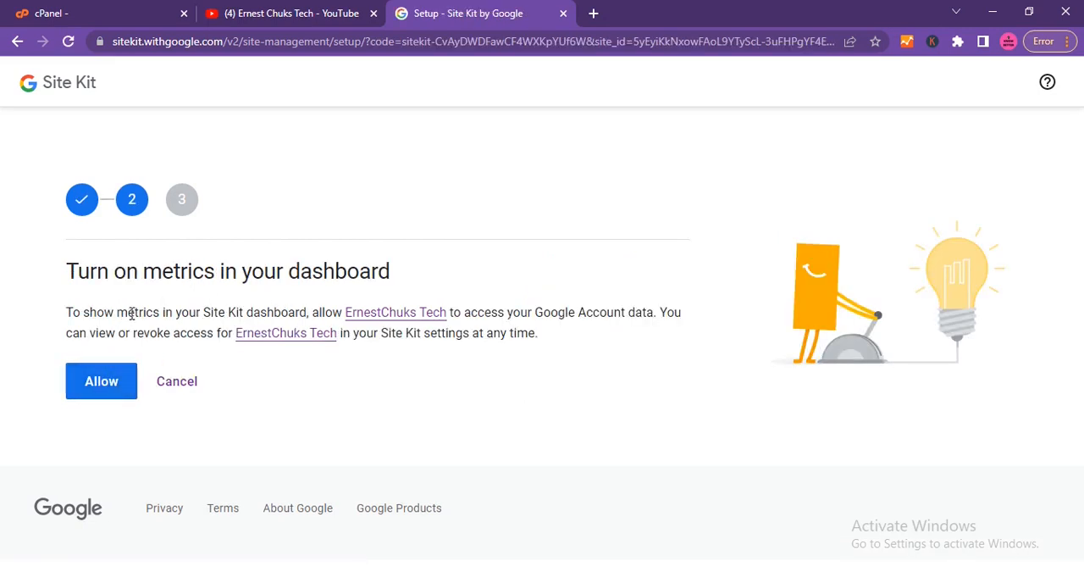
{"action": "left_click", "coordinate": [111, 383]}
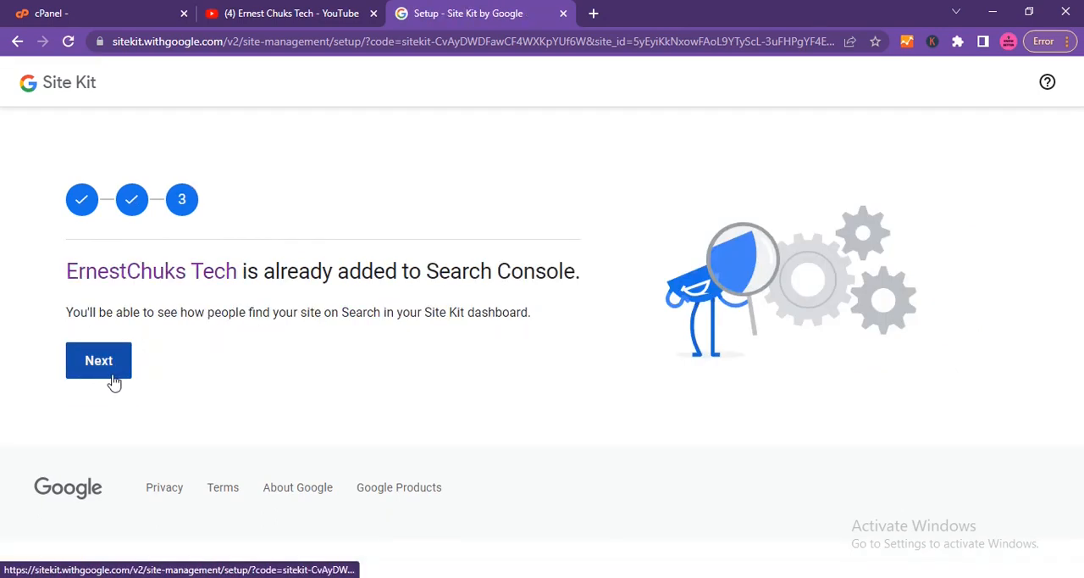
{"action": "left_click", "coordinate": [109, 363]}
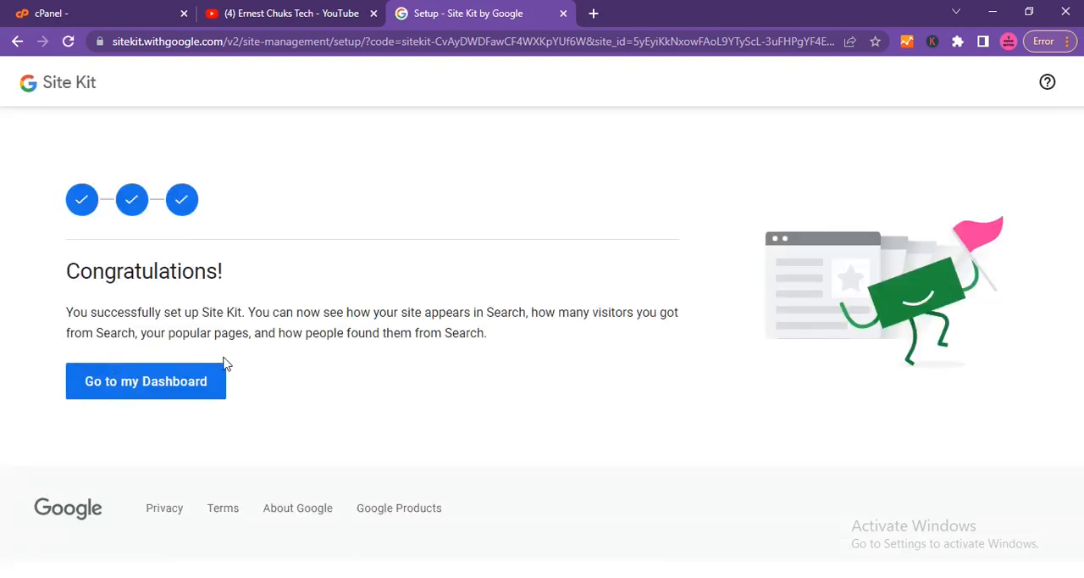
{"action": "left_click", "coordinate": [148, 389]}
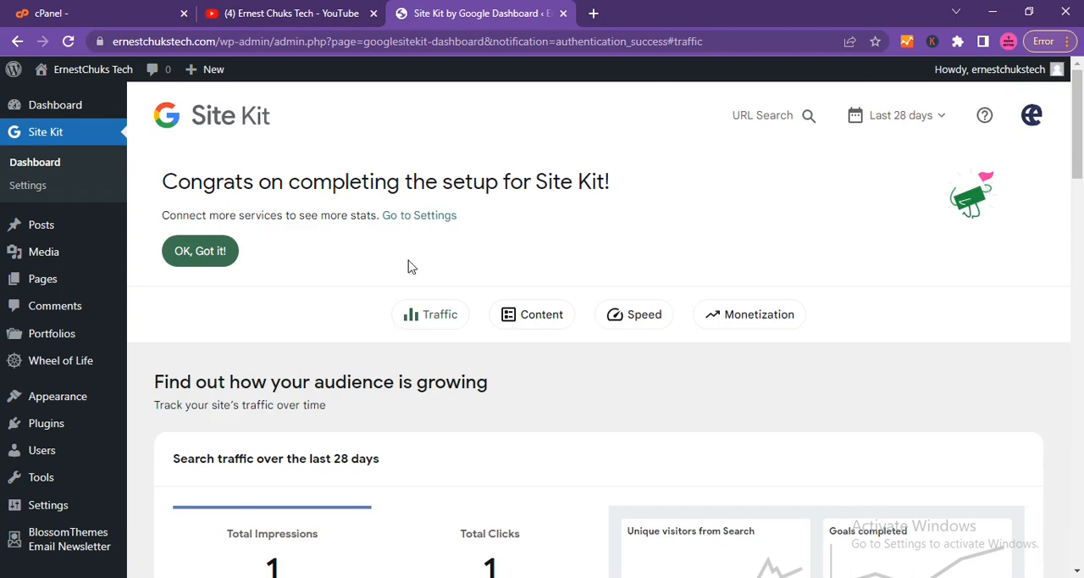
Switch to the YouTube channel page and look through its uploaded videos.
{"action": "left_click", "coordinate": [308, 16]}
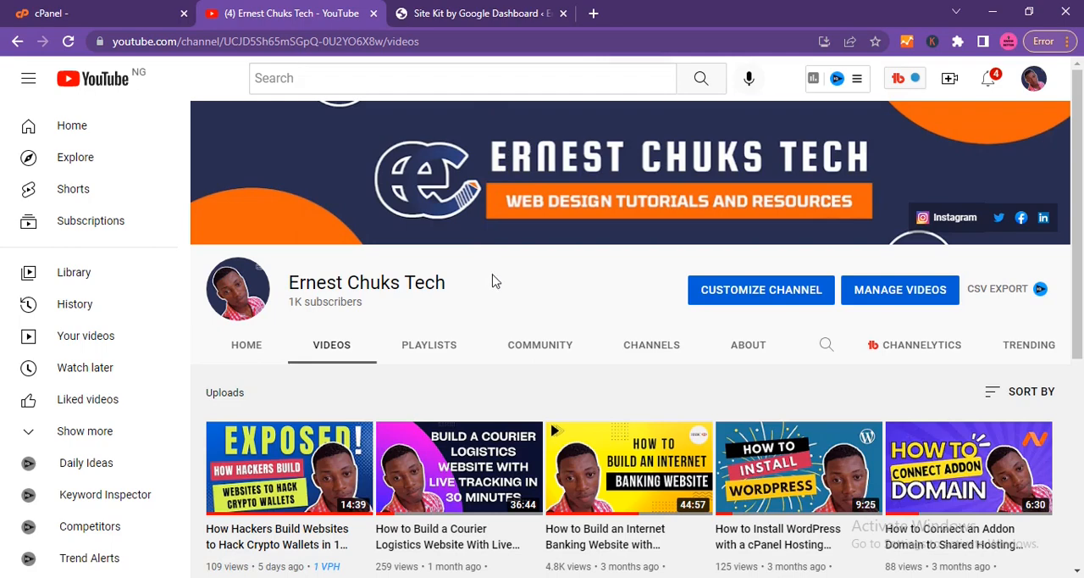
{"action": "scroll", "coordinate": [498, 291], "scroll_direction": "down", "scroll_amount": 3}
{"action": "scroll", "coordinate": [498, 291], "scroll_direction": "up", "scroll_amount": 1}
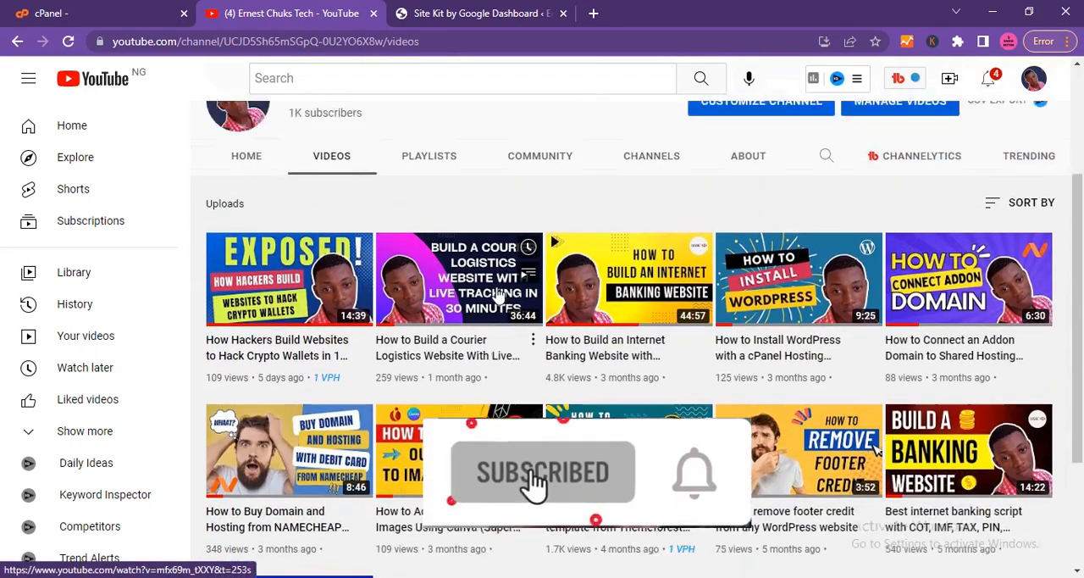
{"action": "scroll", "coordinate": [498, 291], "scroll_direction": "up", "scroll_amount": 2}
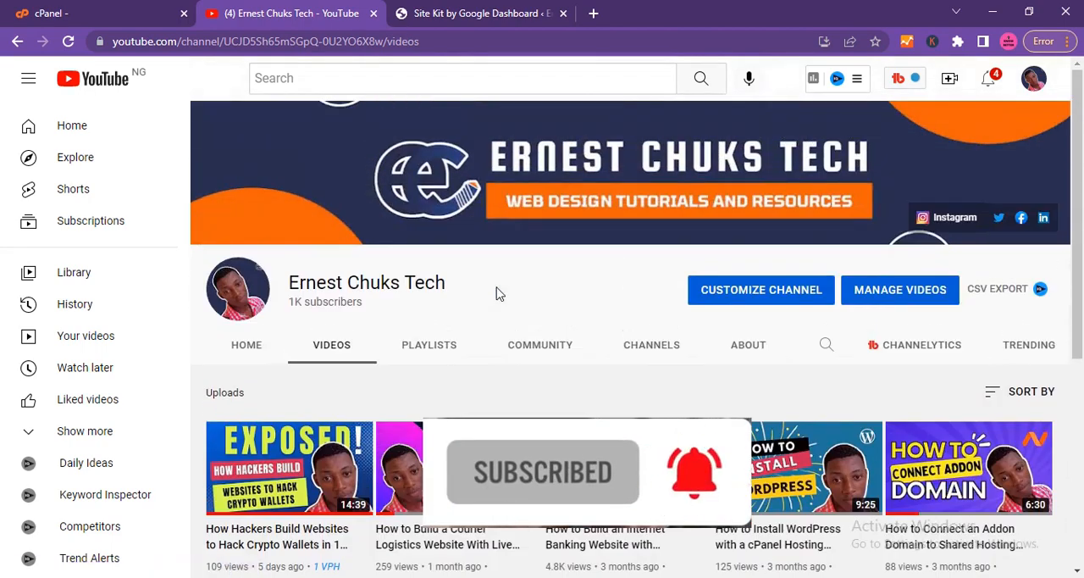